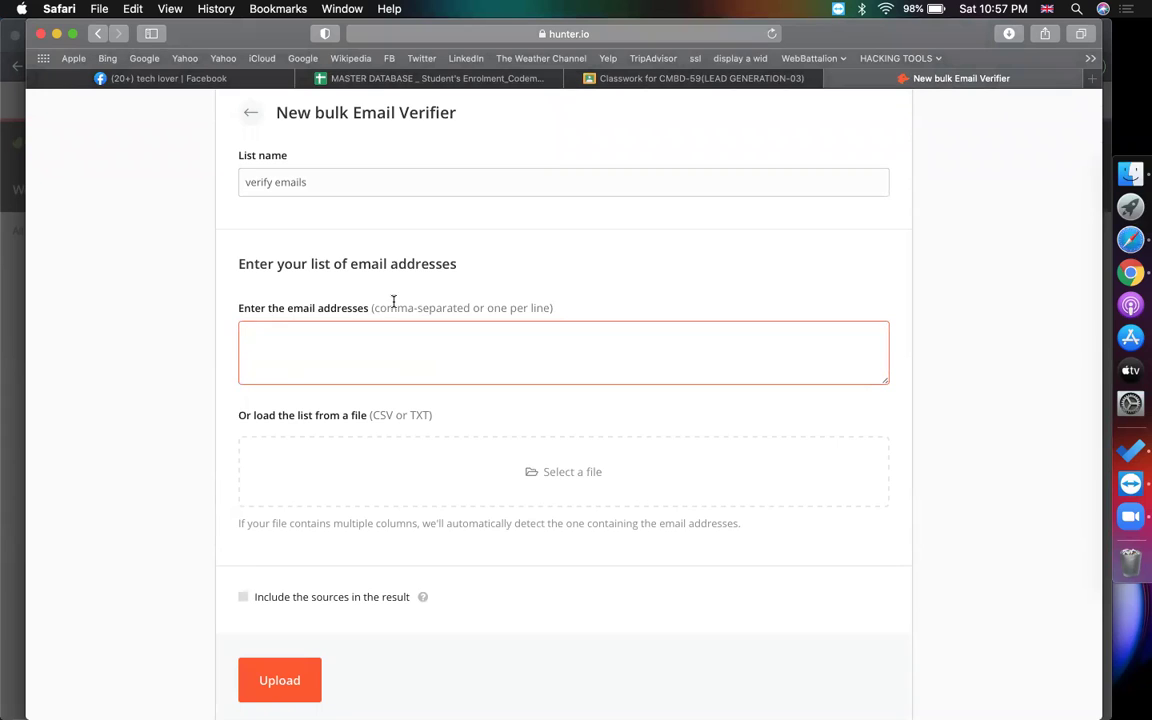
Read the accepted formats for the email list and place the cursor in the email addresses field
drag(374, 308, 477, 307)
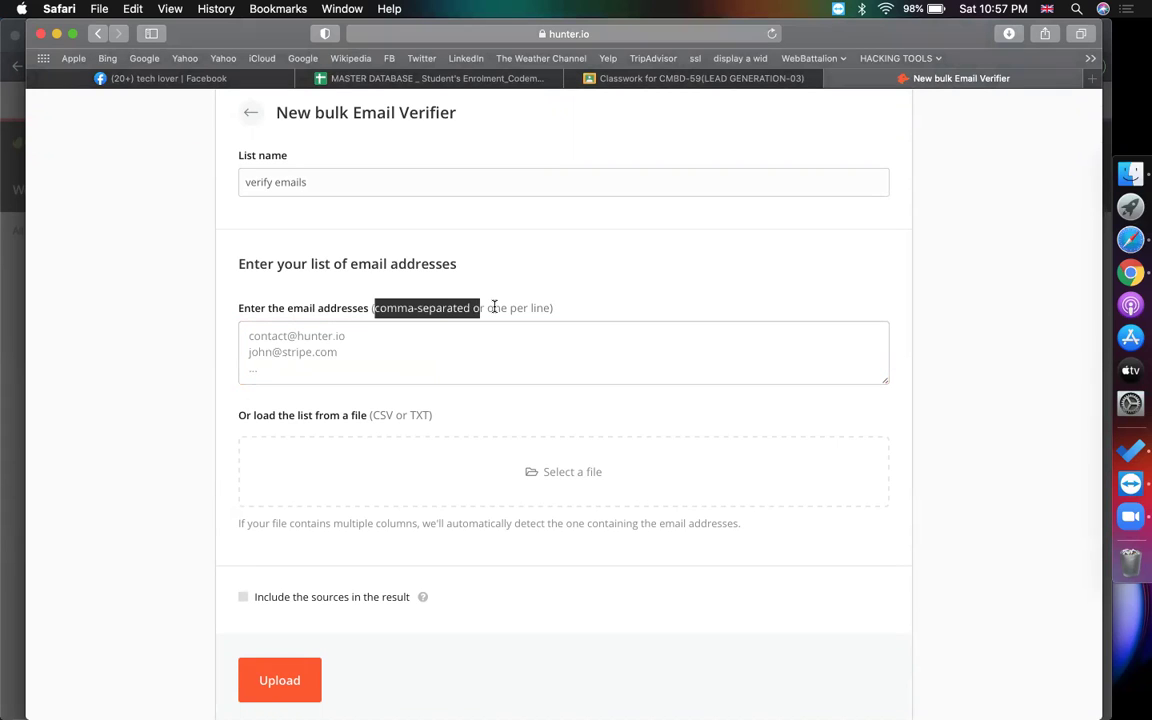
click(494, 308)
click(396, 337)
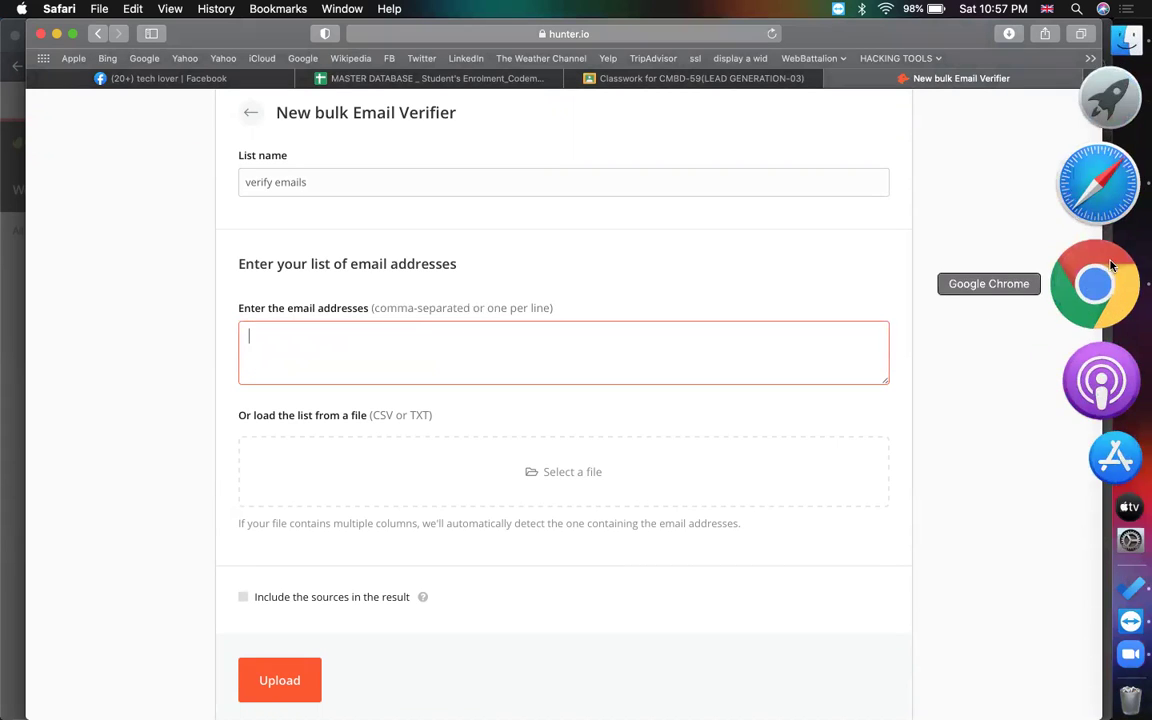
Switch to Google Classroom and open the Classwork page of the CMBD-73 (Lead Generation & Data Entry) class
click(640, 78)
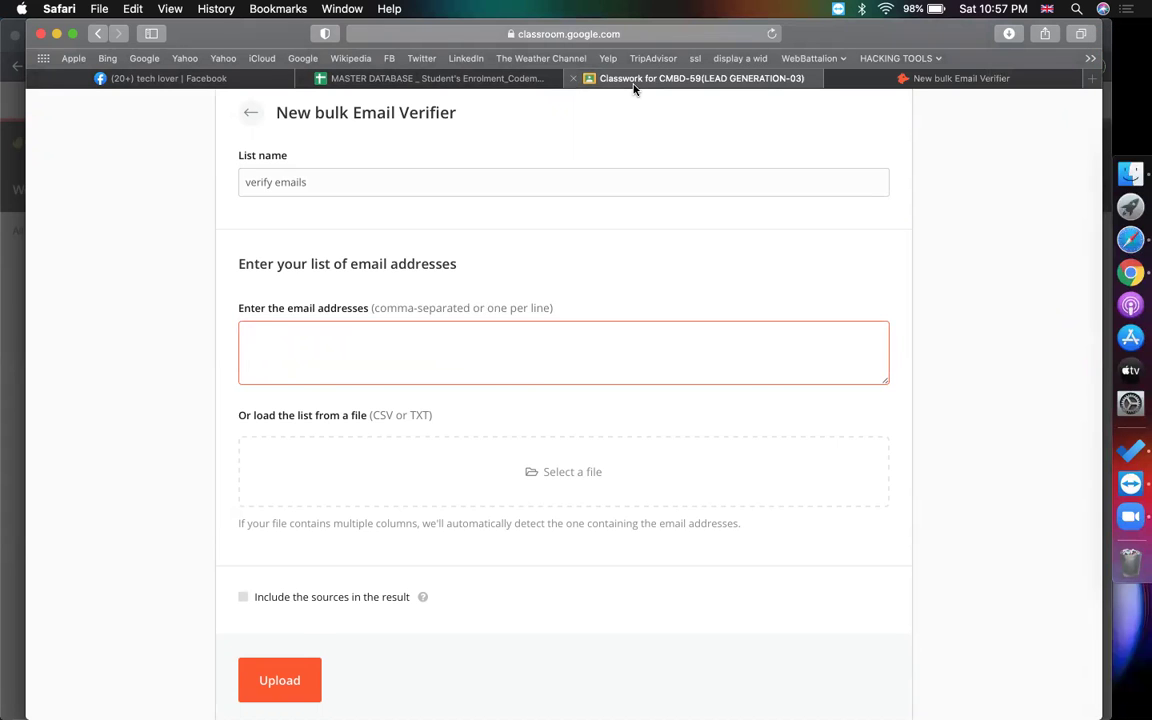
scroll(386, 326, up, 5)
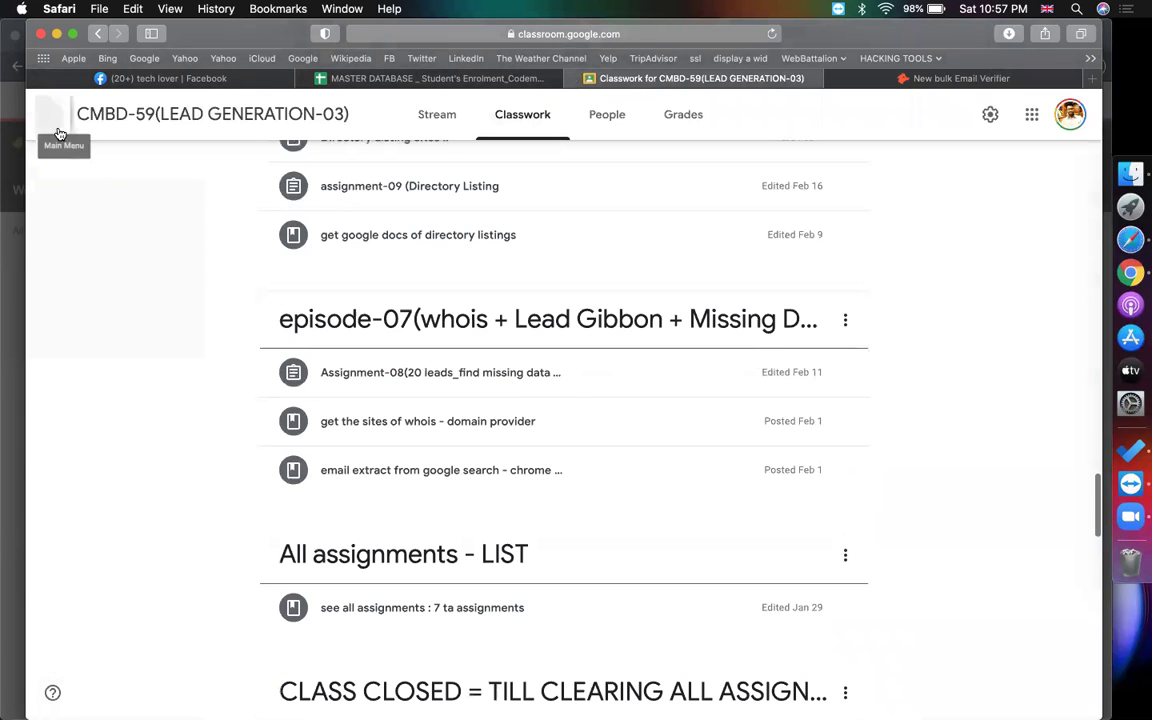
click(56, 114)
click(164, 546)
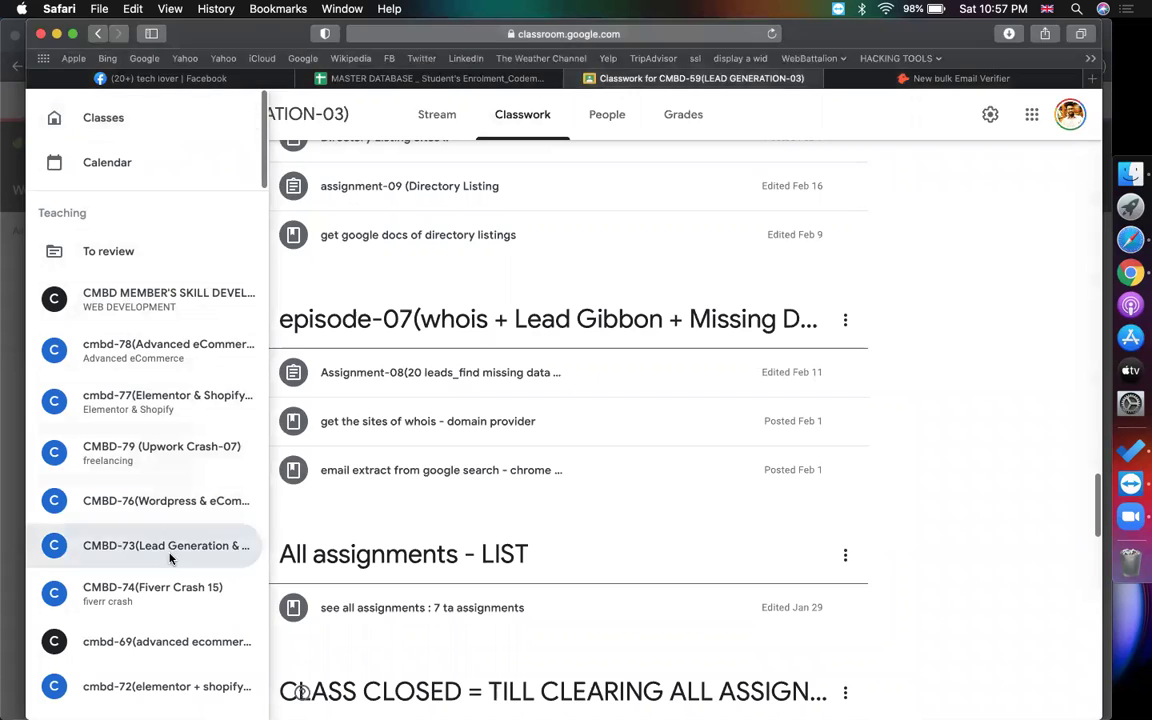
click(524, 118)
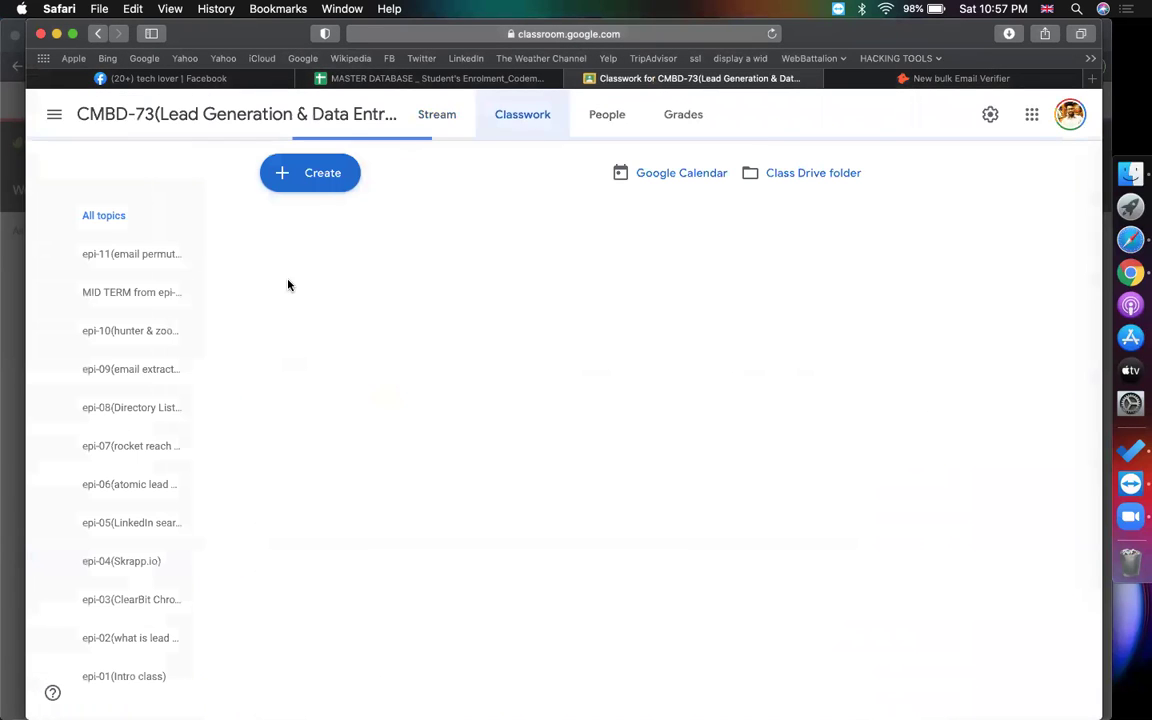
Look through the class topics for an assignment with lead emails, checking the directory listing assignment under epi-08
scroll(597, 481, down, 5)
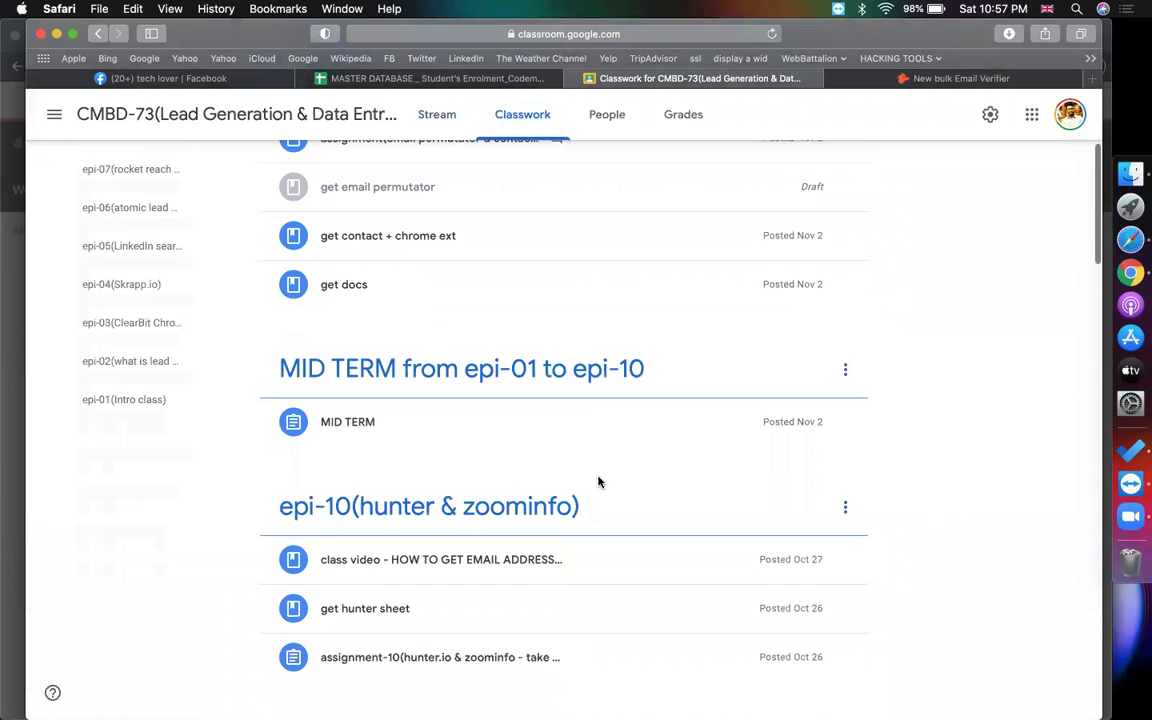
scroll(830, 453, down, 5)
scroll(830, 453, down, 3)
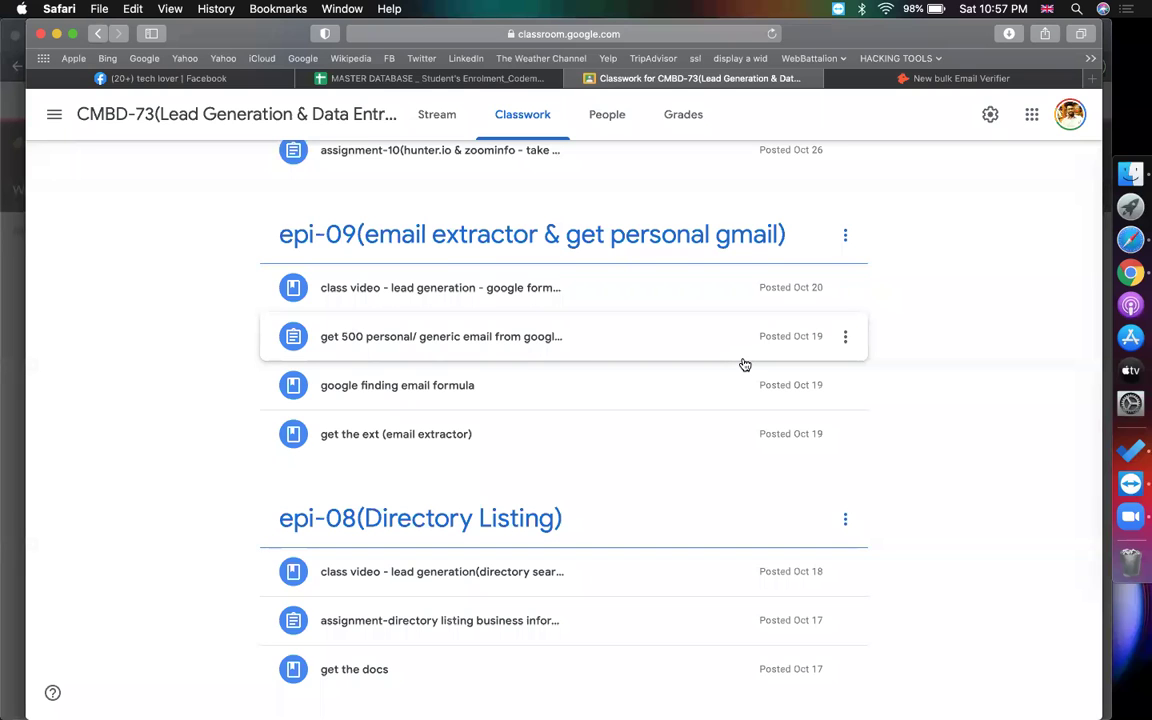
scroll(745, 365, down, 3)
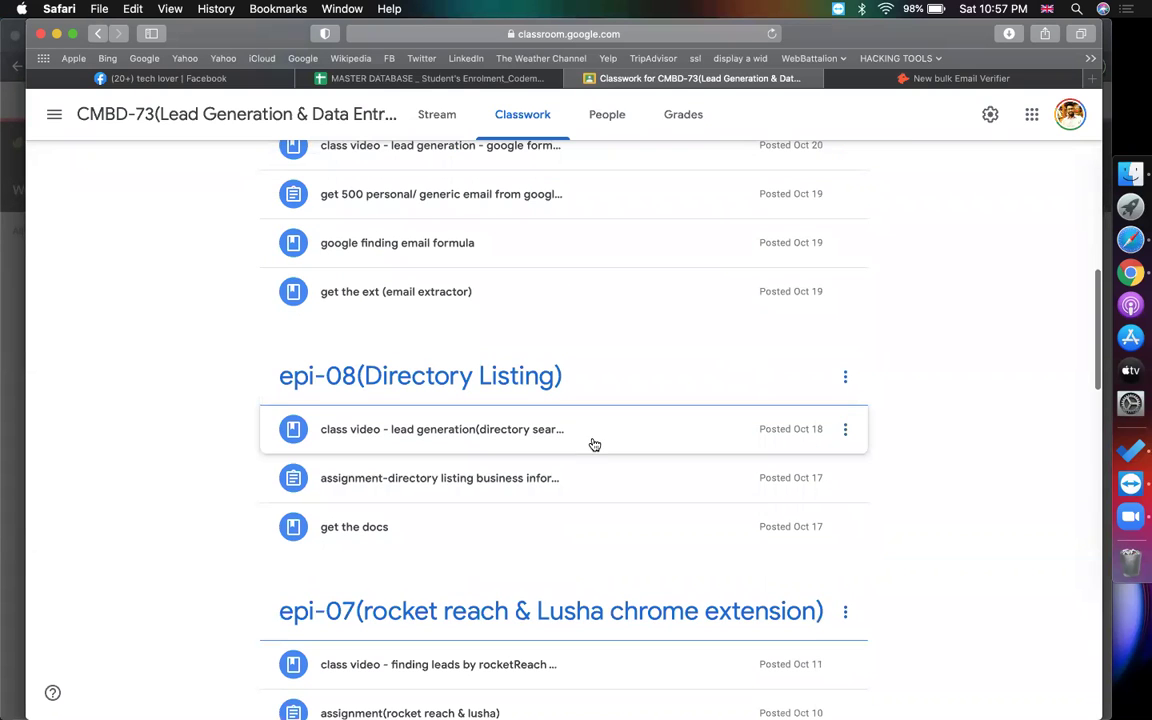
click(517, 477)
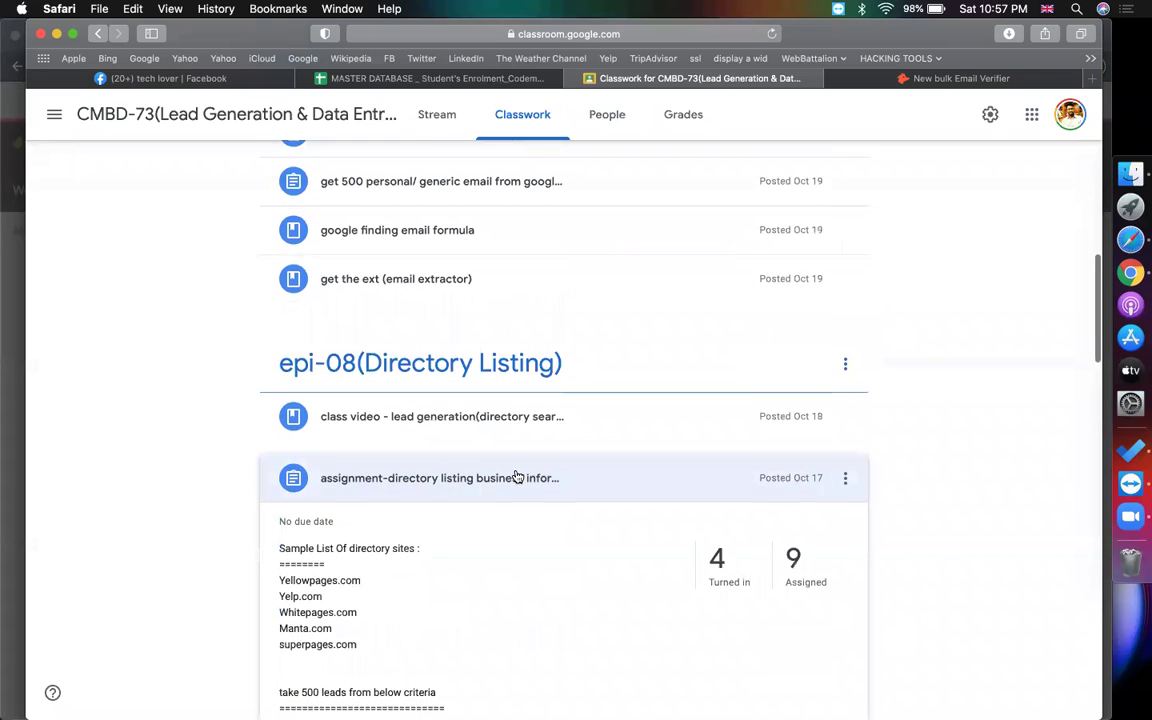
scroll(517, 477, down, 4)
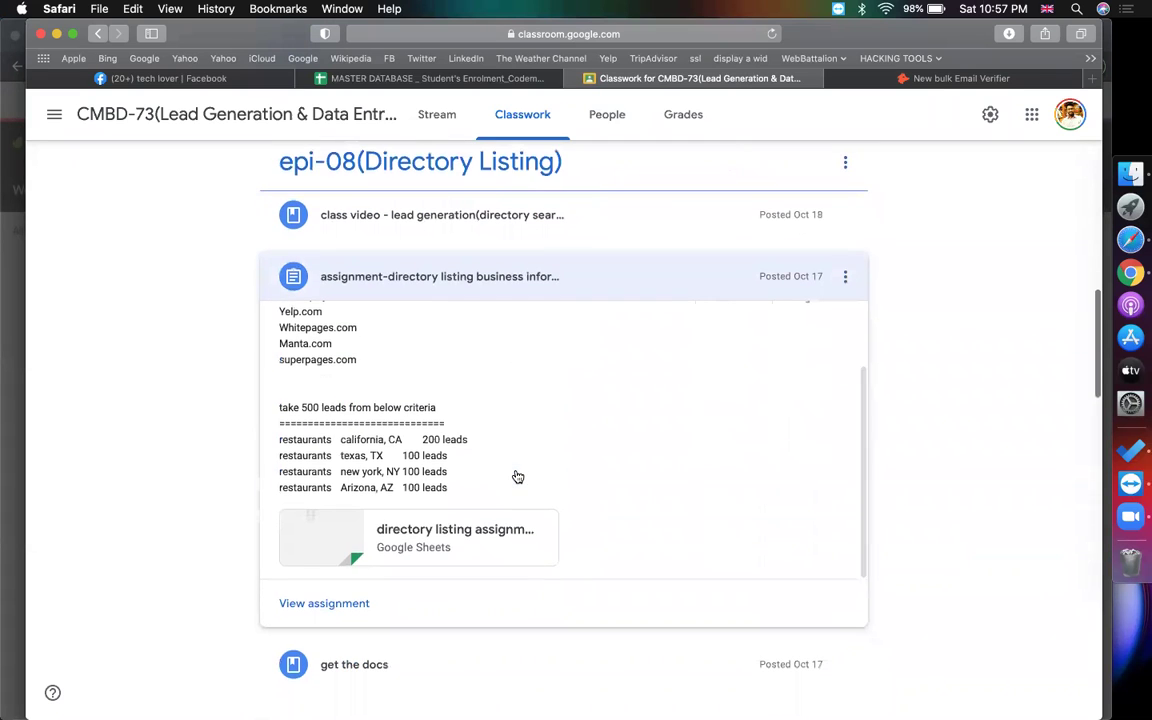
scroll(933, 435, down, 8)
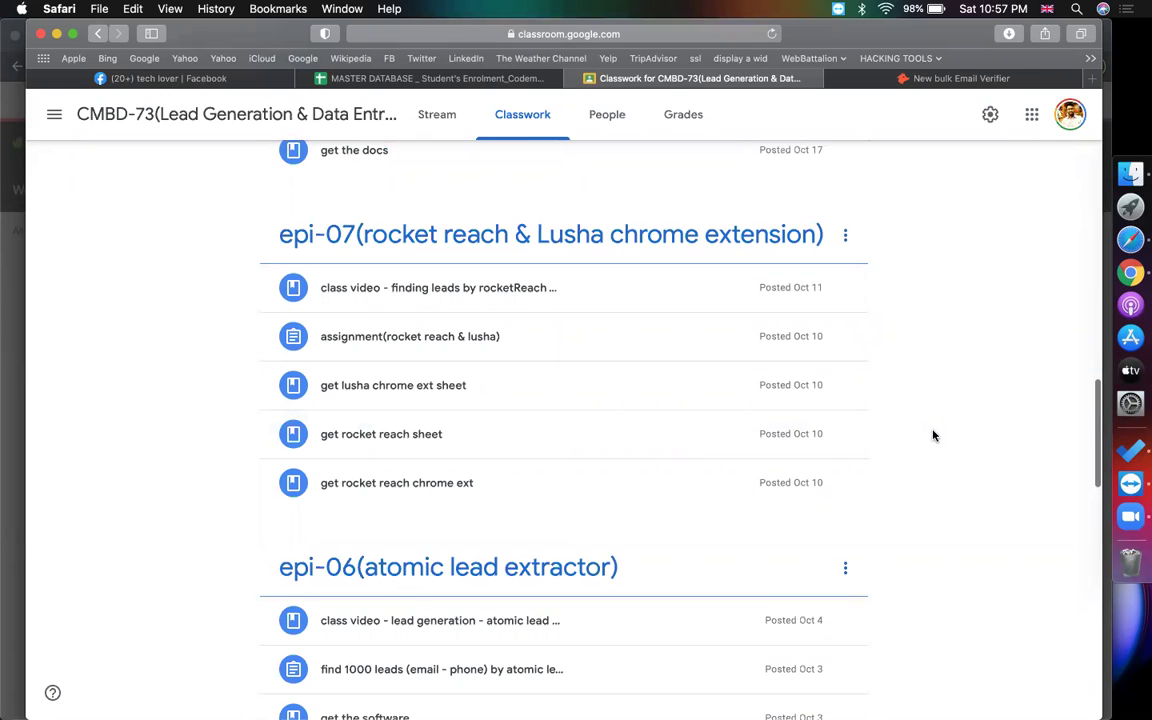
scroll(933, 435, down, 4)
scroll(933, 435, down, 5)
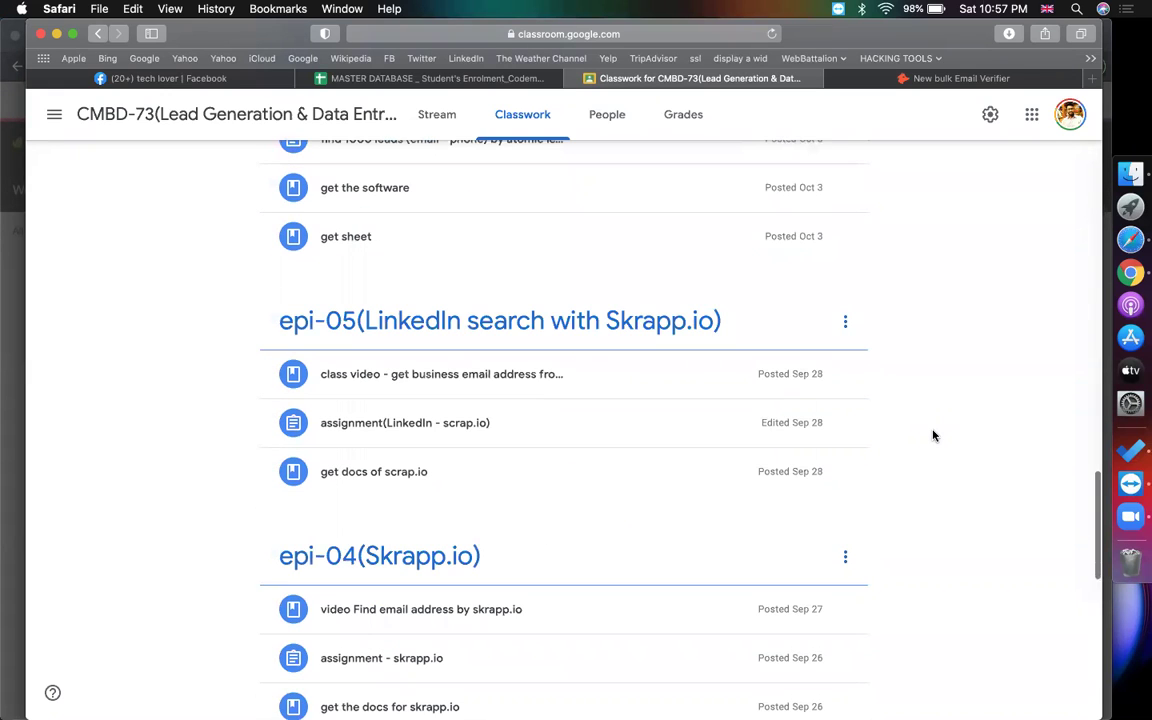
Expand the LinkedIn - scrap.io assignment under epi-05 and open its attached sheet of 100 director leads
click(586, 437)
scroll(586, 437, down, 3)
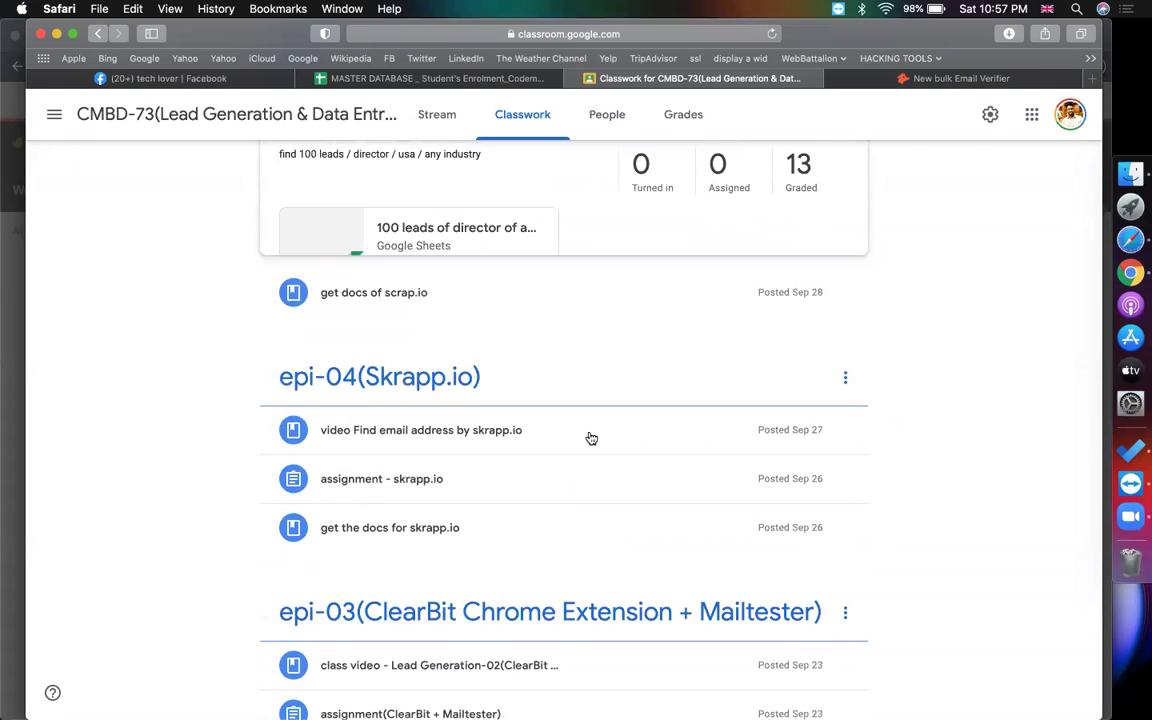
scroll(508, 430, up, 3)
click(500, 428)
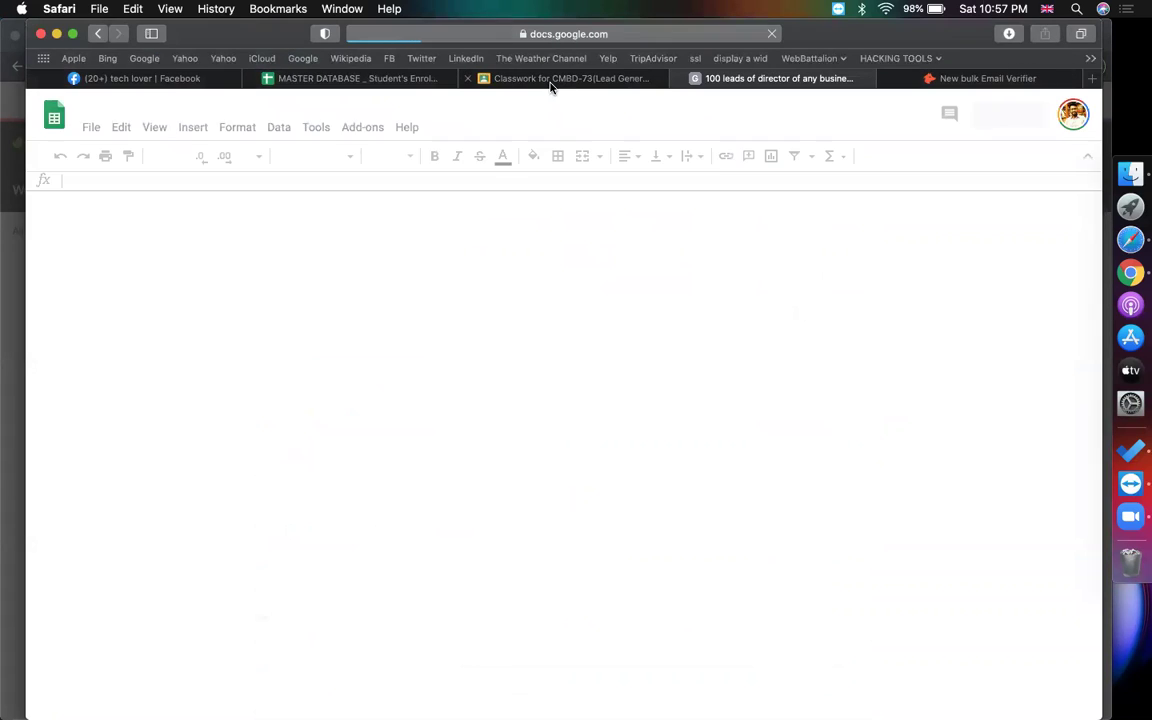
Go back to the LinkedIn - scrap.io assignment's graded student work and open the submission graded 84
click(550, 82)
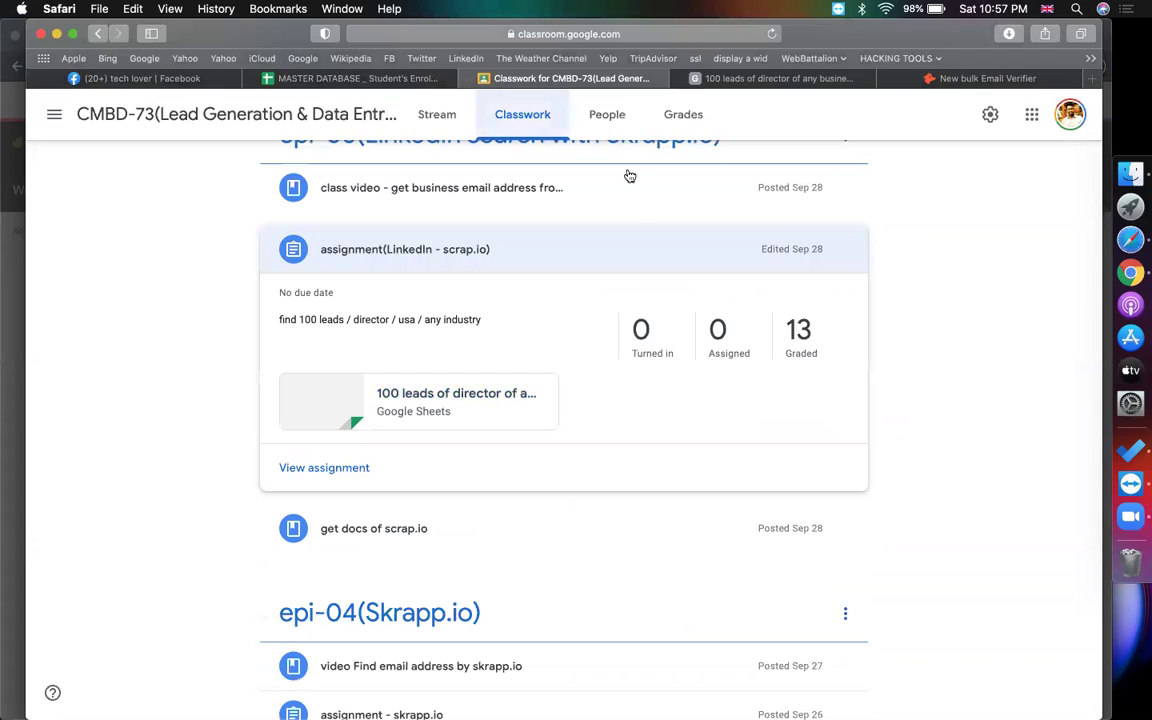
click(800, 332)
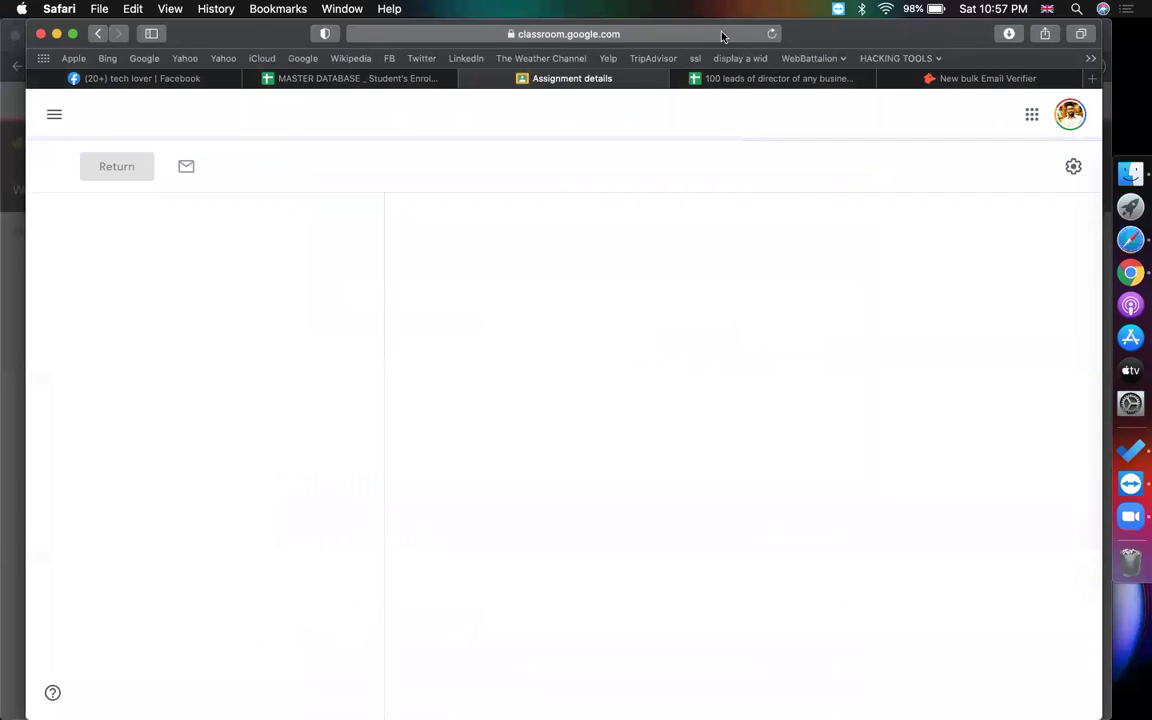
click(680, 79)
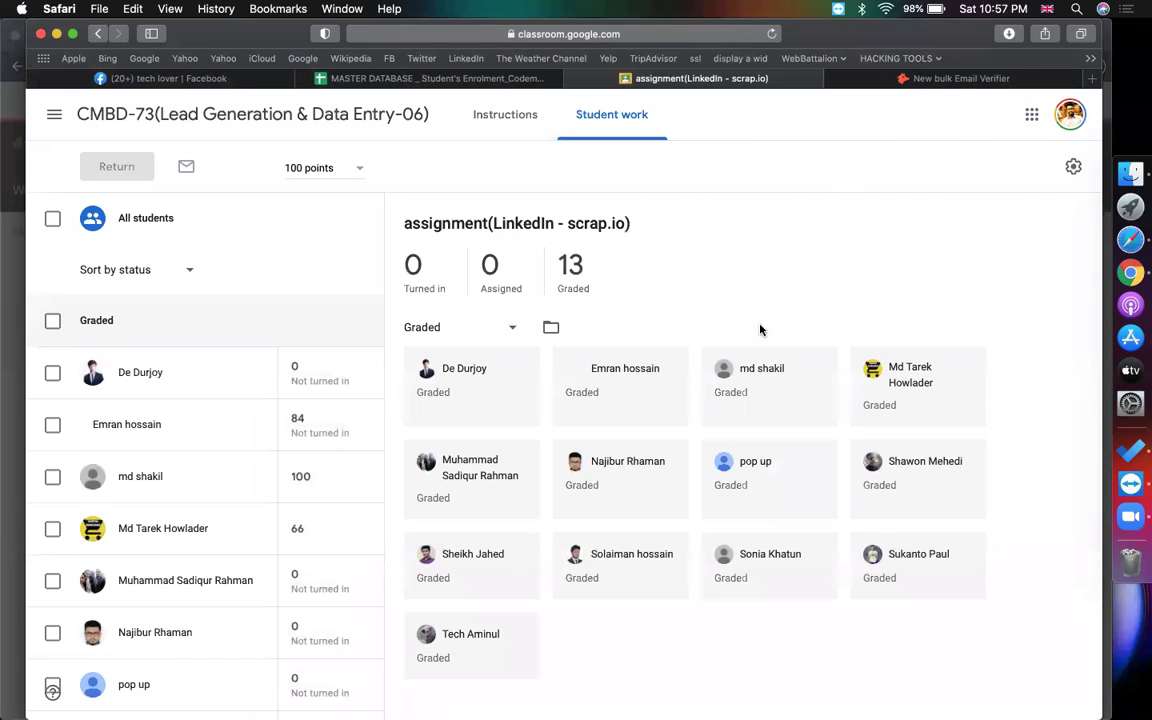
click(617, 411)
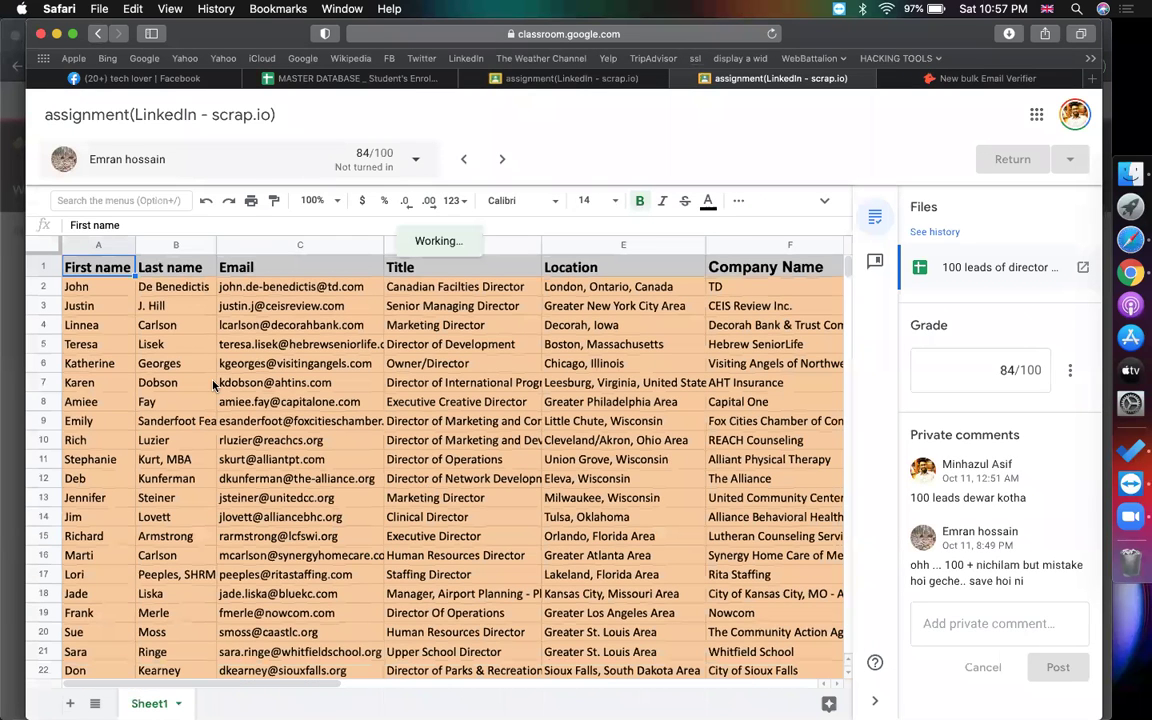
Copy the first ten lead email addresses, C2 to C11, and paste them into Hunter's bulk Email Verifier list
click(266, 286)
drag(294, 418, 290, 459)
key(super+c)
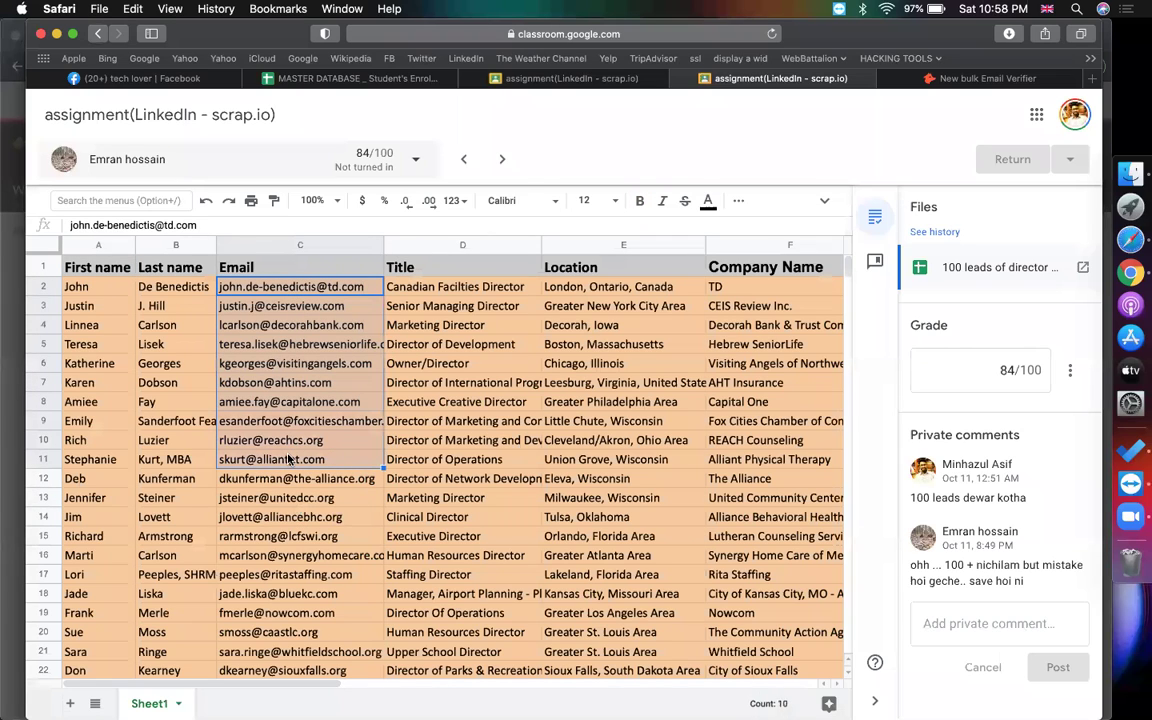
click(963, 79)
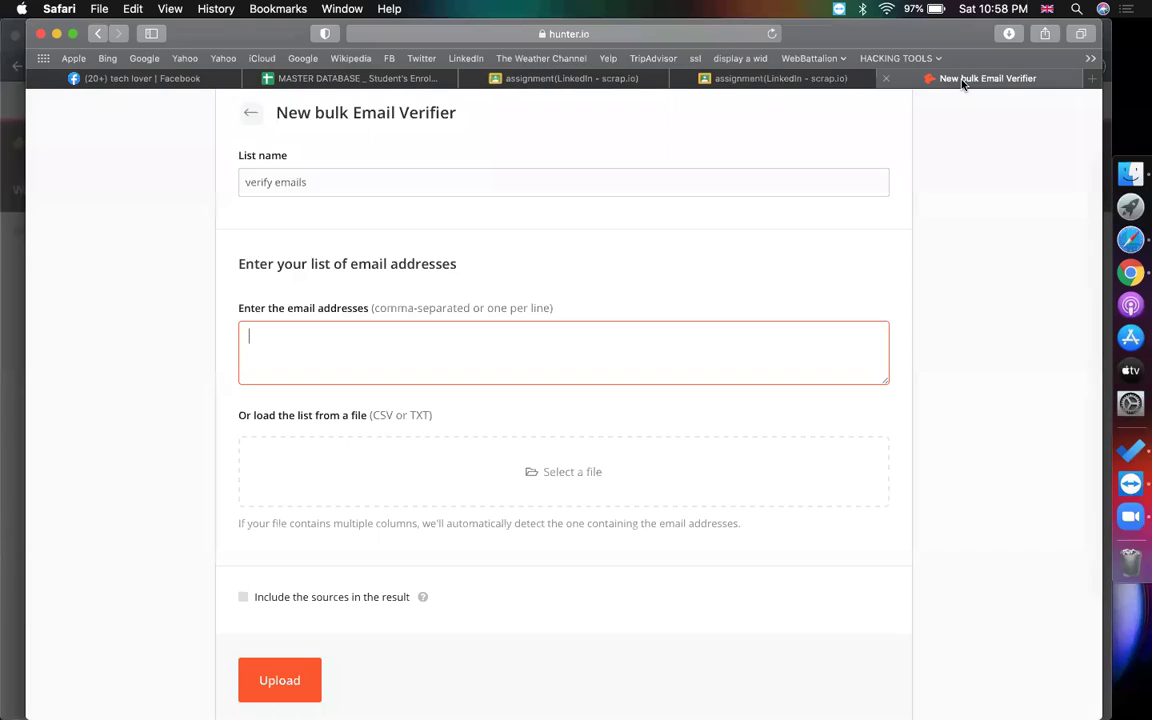
key(super+v)
Upload the verify emails list without including sources and launch its verification
scroll(499, 349, up, 5)
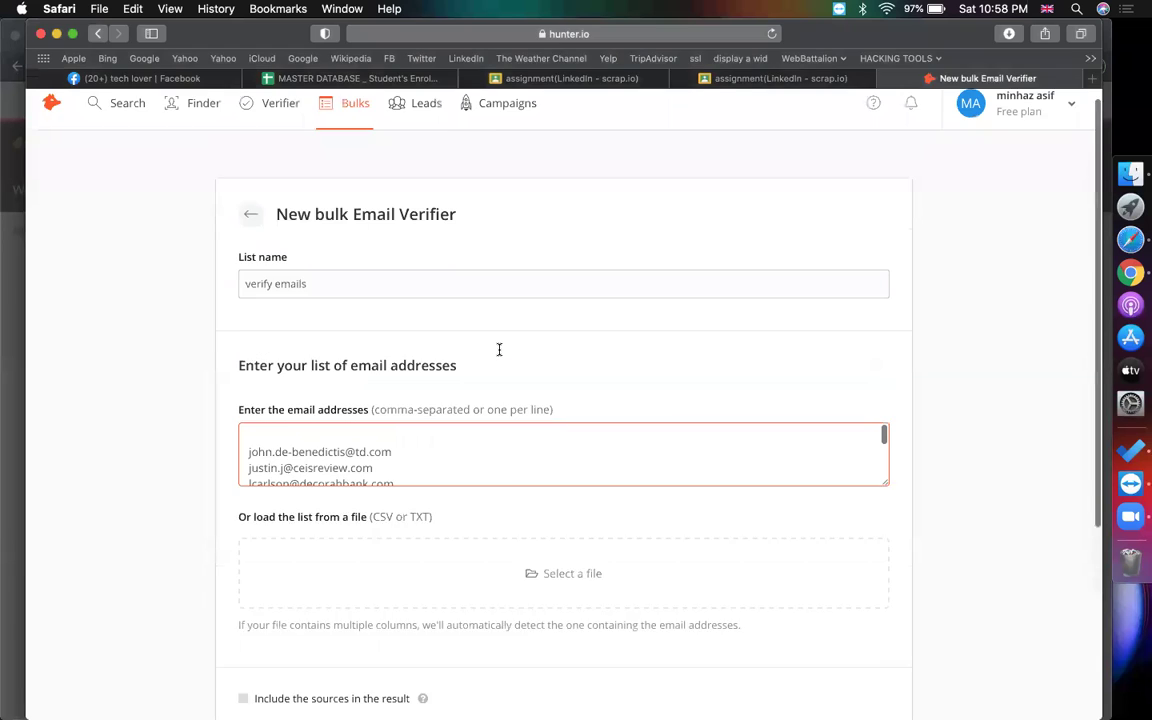
scroll(465, 375, down, 8)
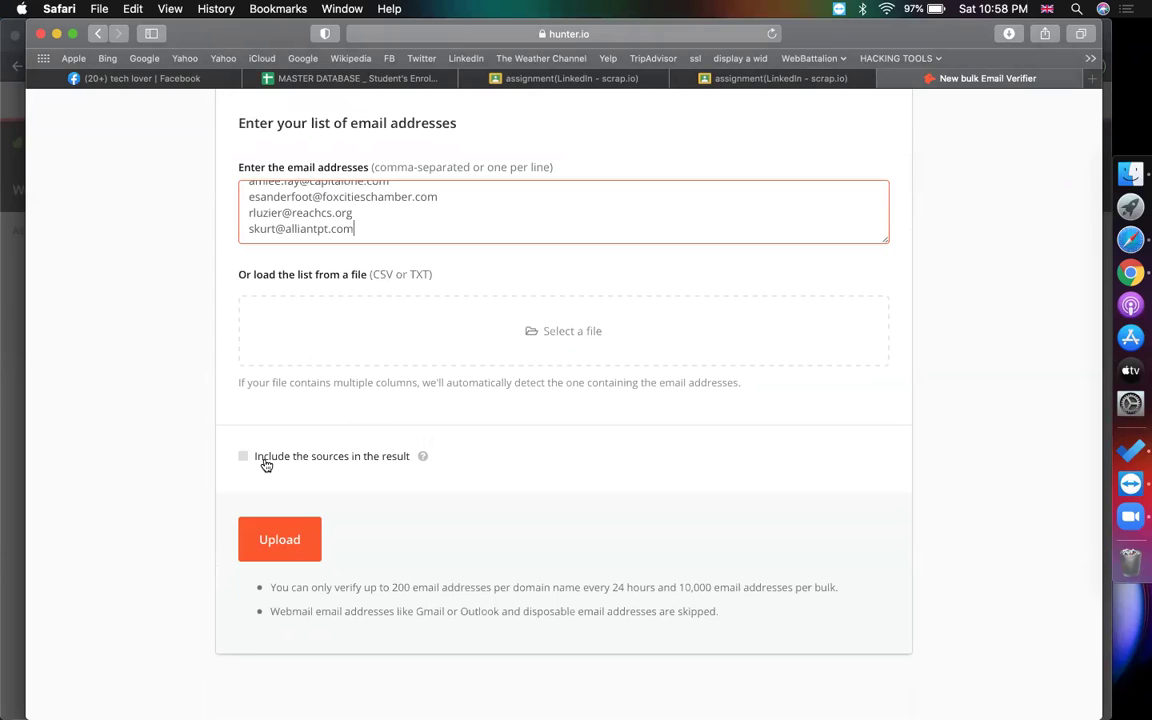
click(255, 532)
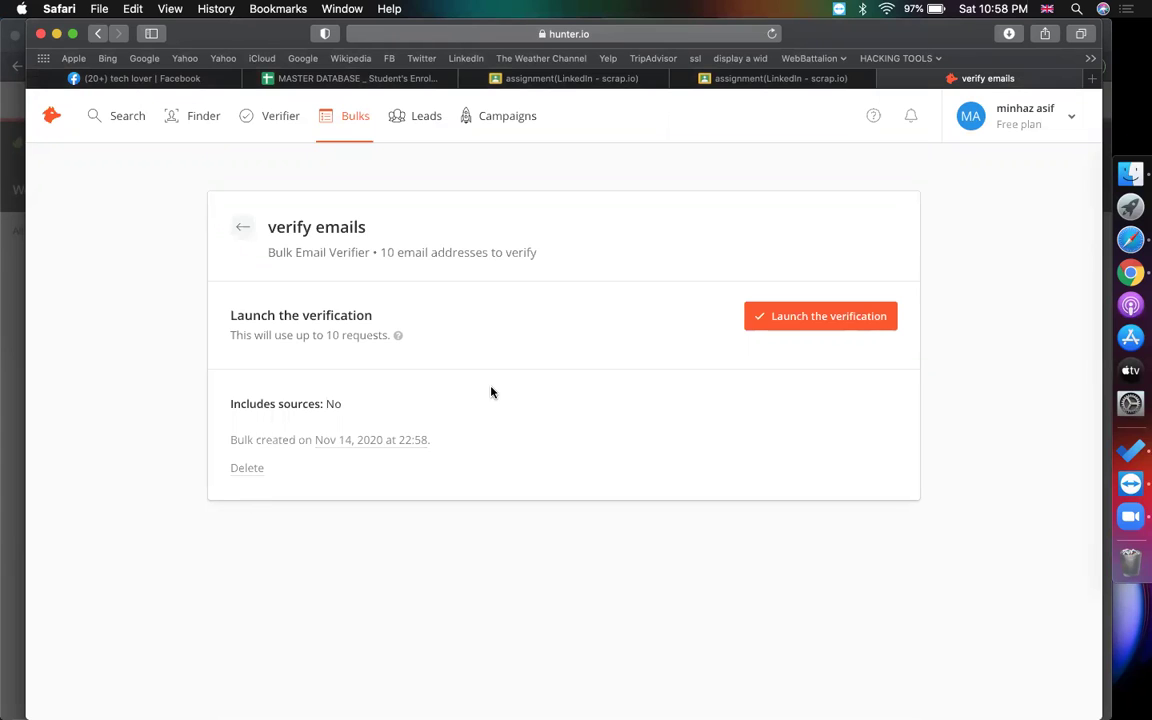
click(805, 316)
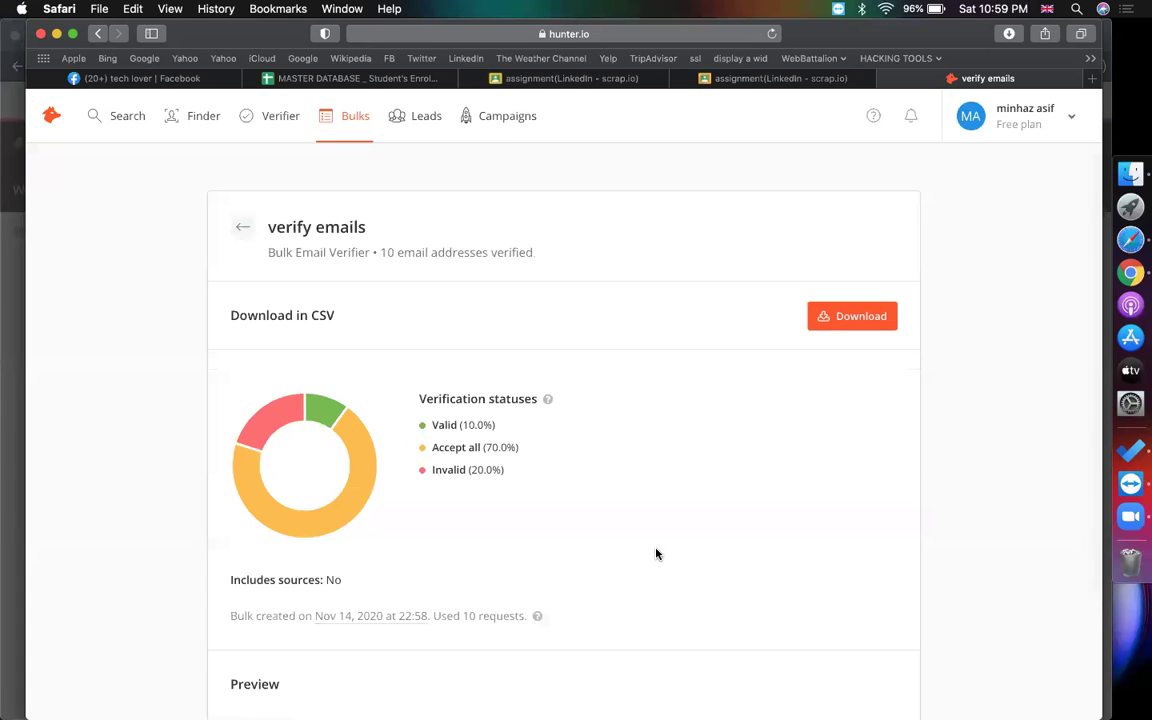
Examine the status and score of each address in the verification preview, focusing on the invalid and valid entries
scroll(656, 553, down, 5)
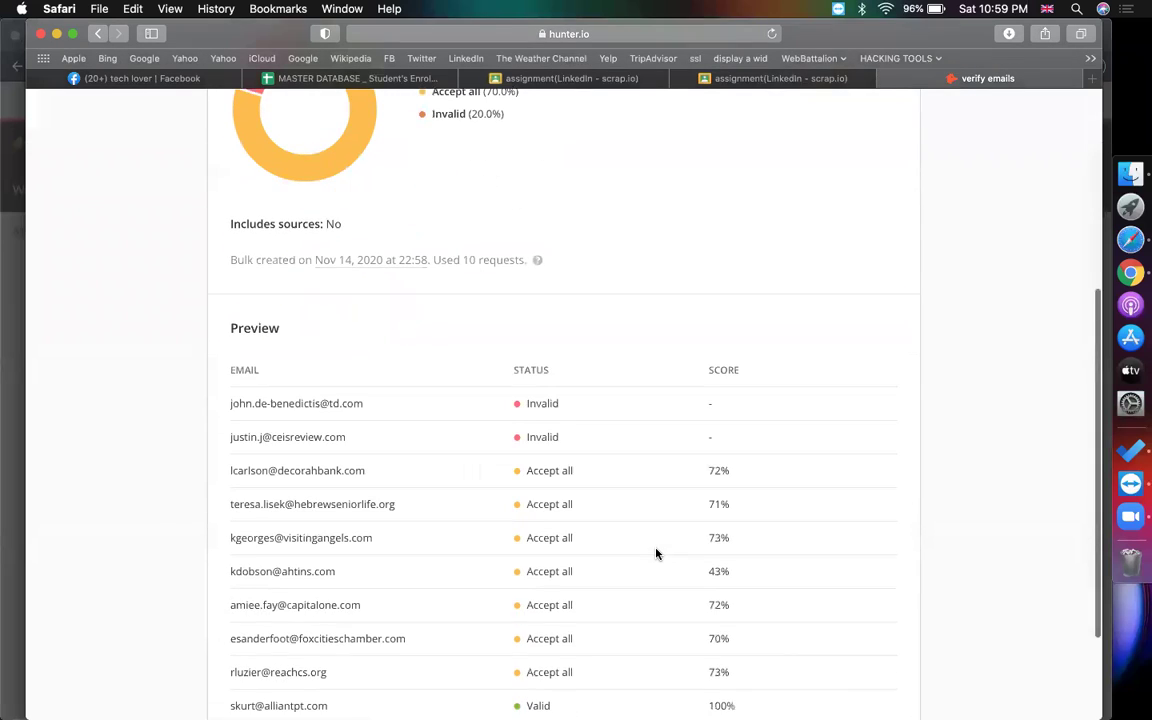
scroll(948, 411, down, 1)
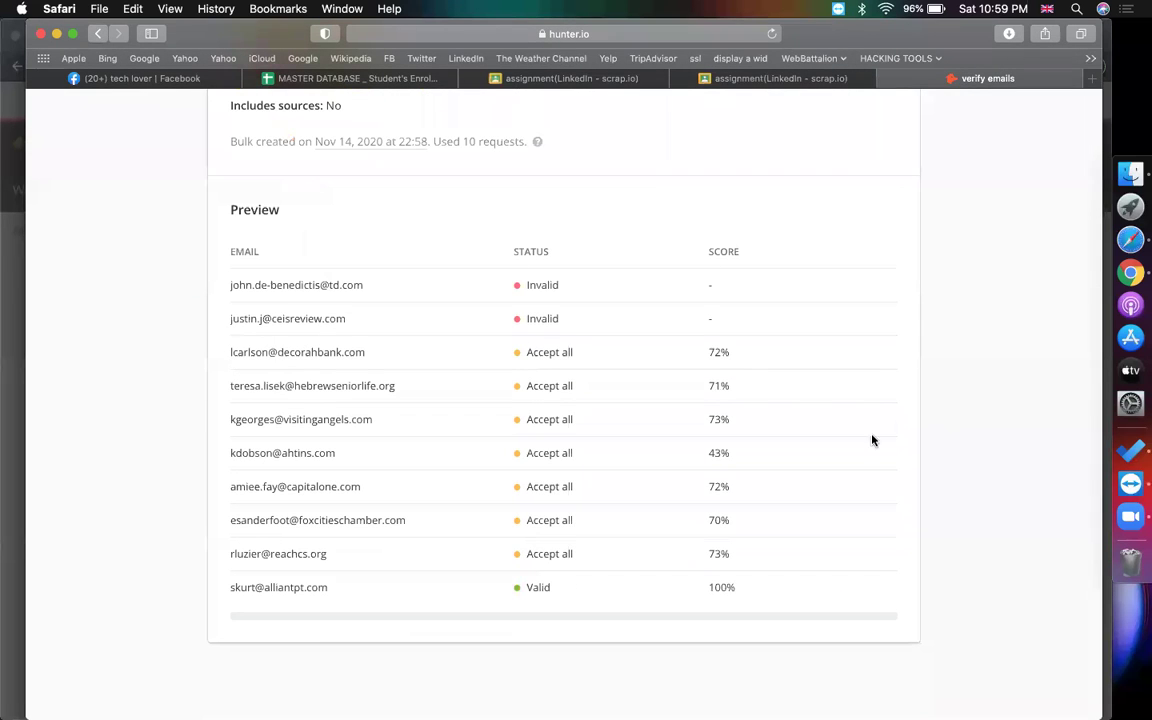
drag(349, 590, 221, 596)
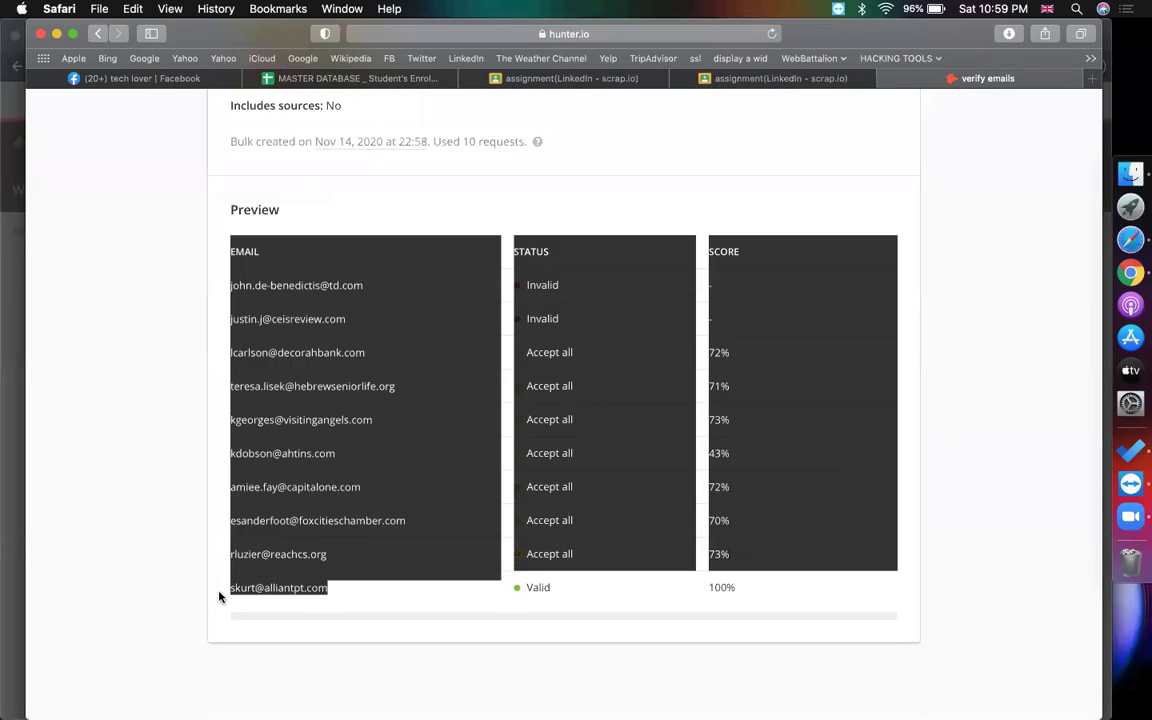
click(134, 550)
drag(527, 319, 550, 319)
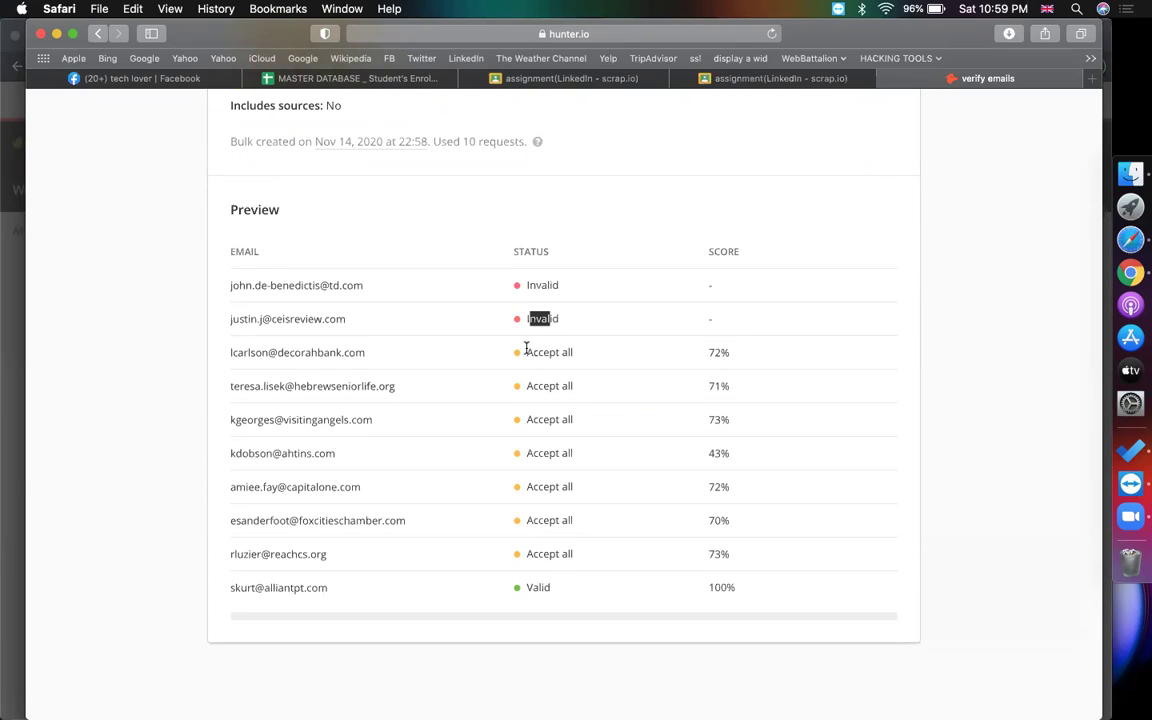
click(543, 352)
double_click(545, 319)
click(540, 287)
double_click(541, 287)
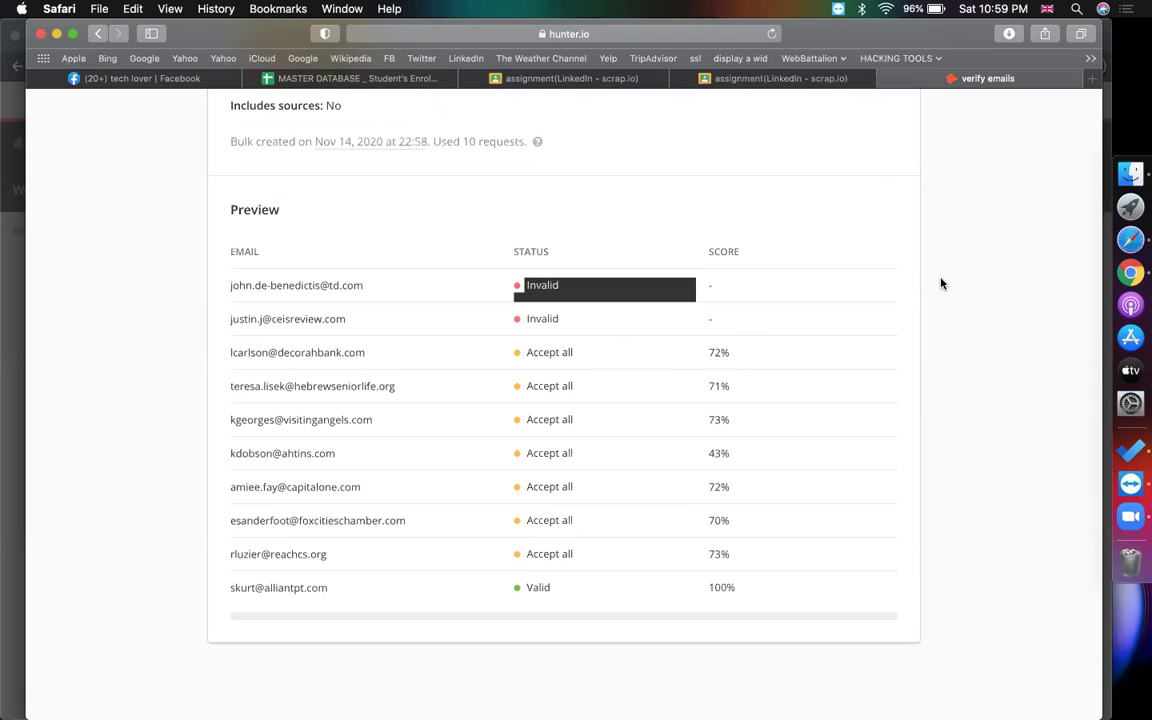
click(903, 284)
Compare the verification statuses chart with the per-address results in the preview
scroll(988, 308, up, 5)
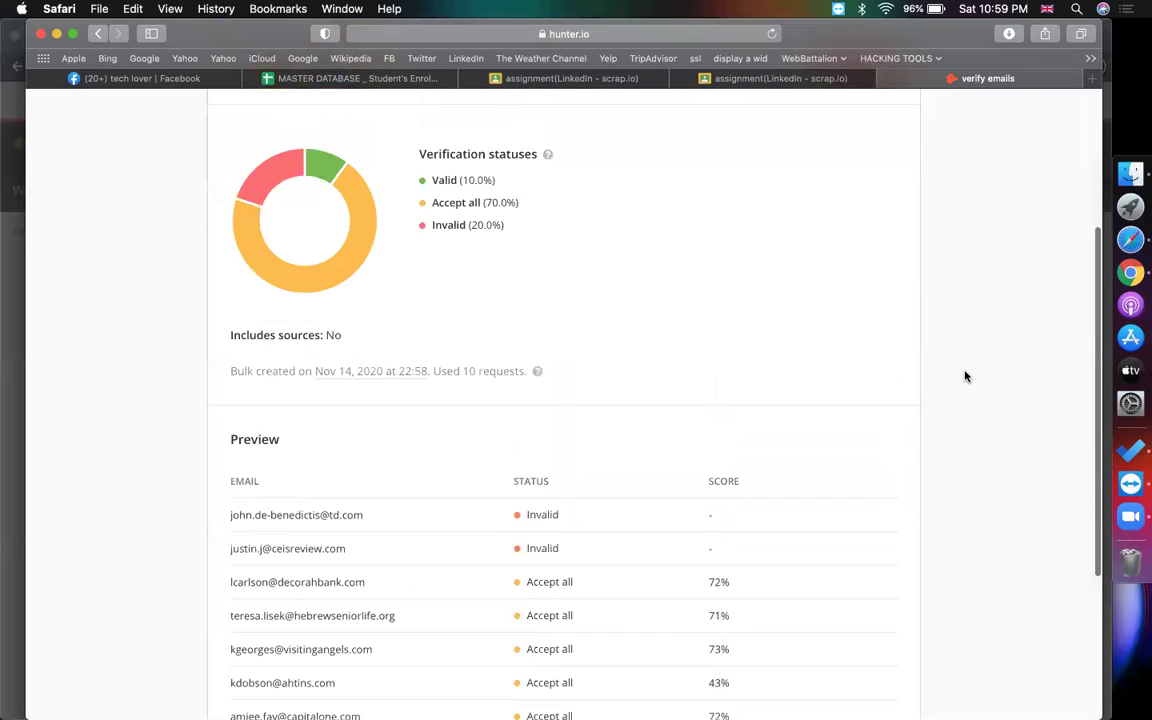
scroll(966, 376, up, 3)
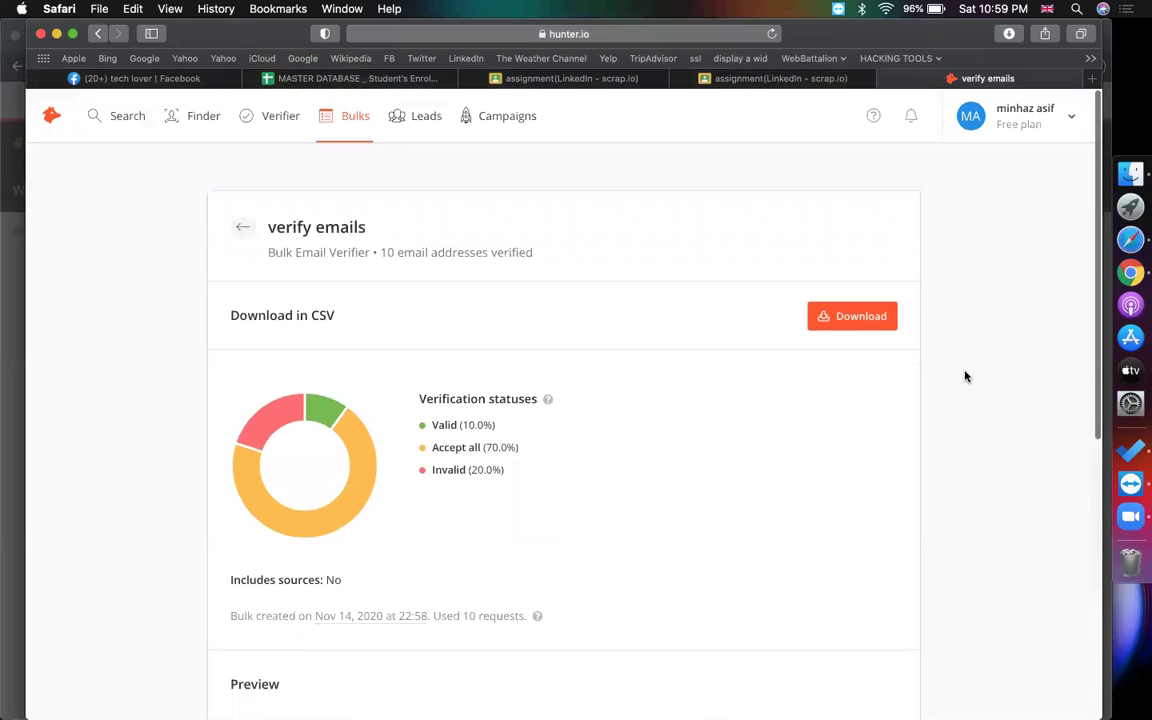
scroll(964, 350, down, 8)
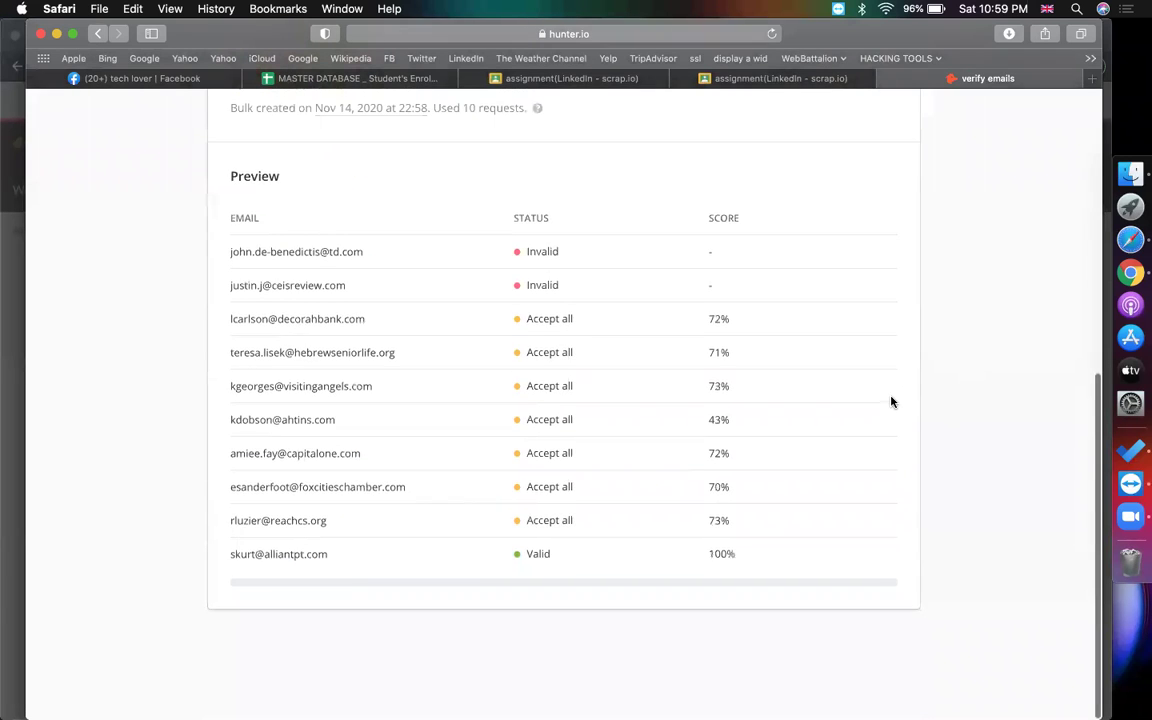
scroll(962, 330, up, 8)
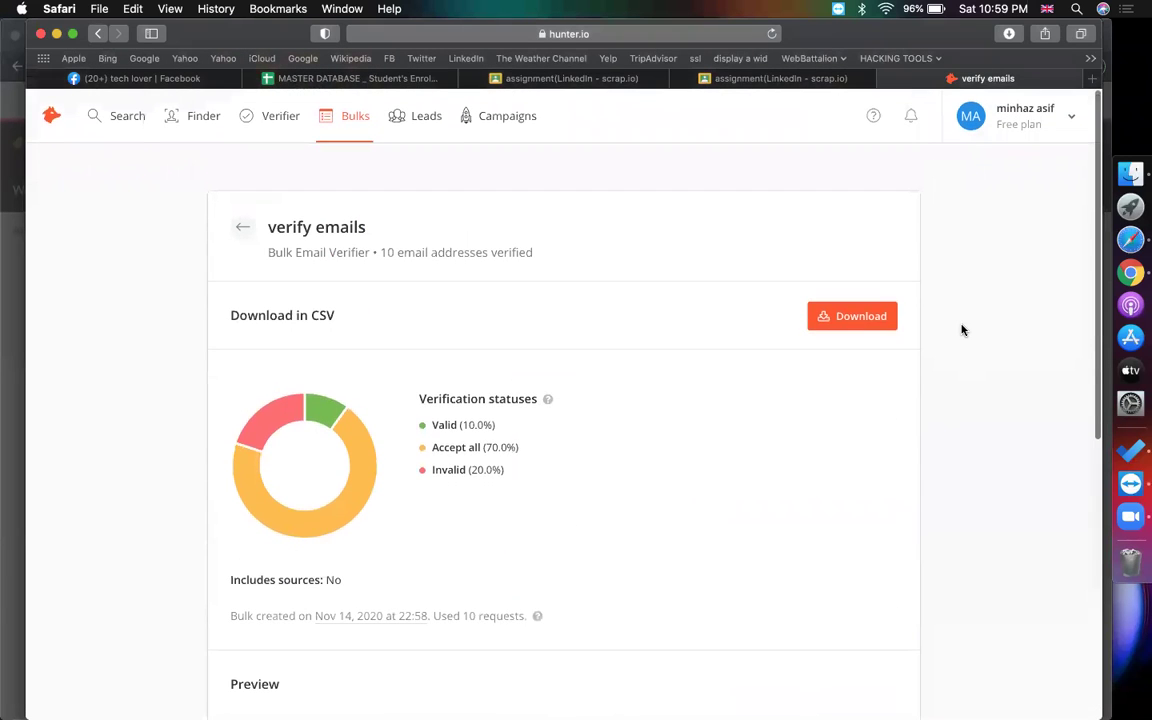